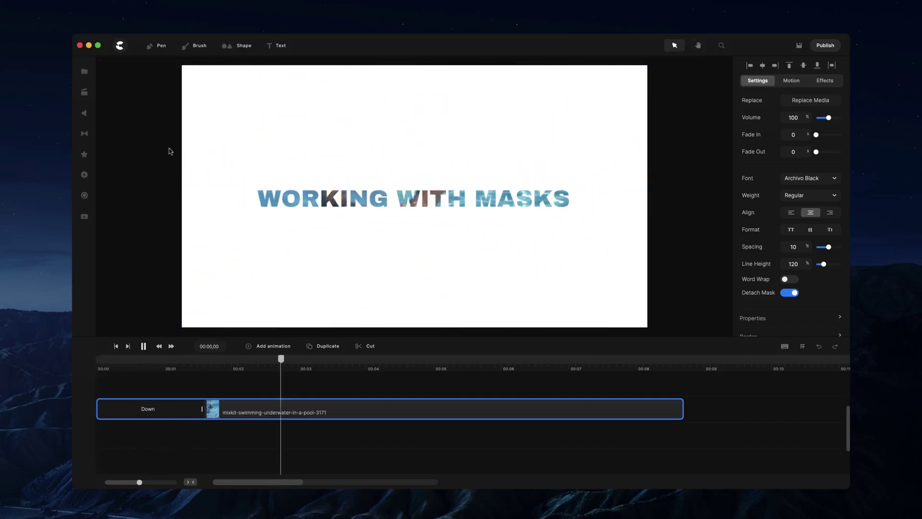
Delete the WORKING WITH MASKS title clip and return the playhead to the start of the timeline
key(space)
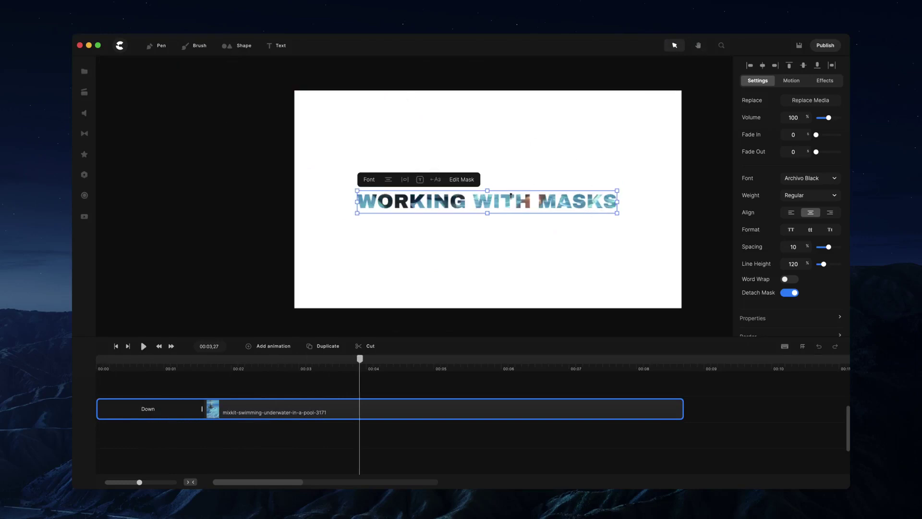
drag(610, 237, 558, 183)
key(Delete)
click(116, 347)
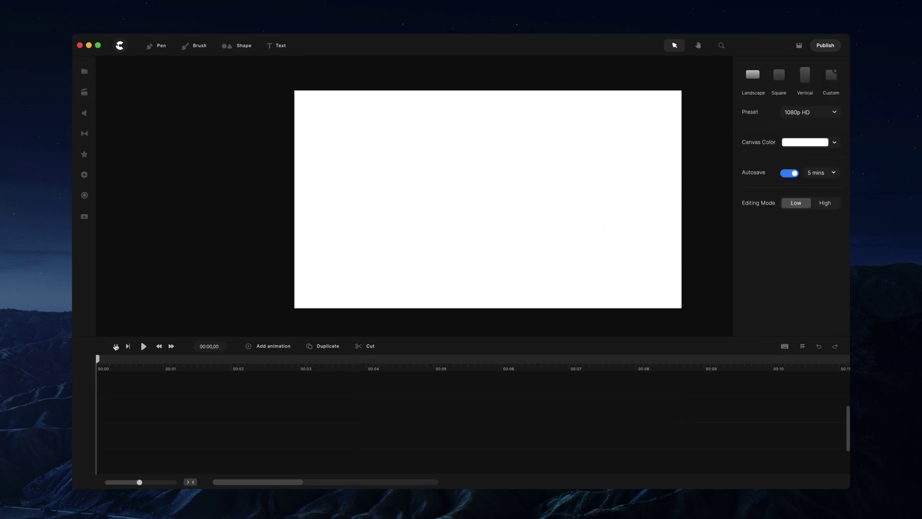
Place the underwater swimming video from the global Footage folder on the canvas, filling the frame
click(88, 73)
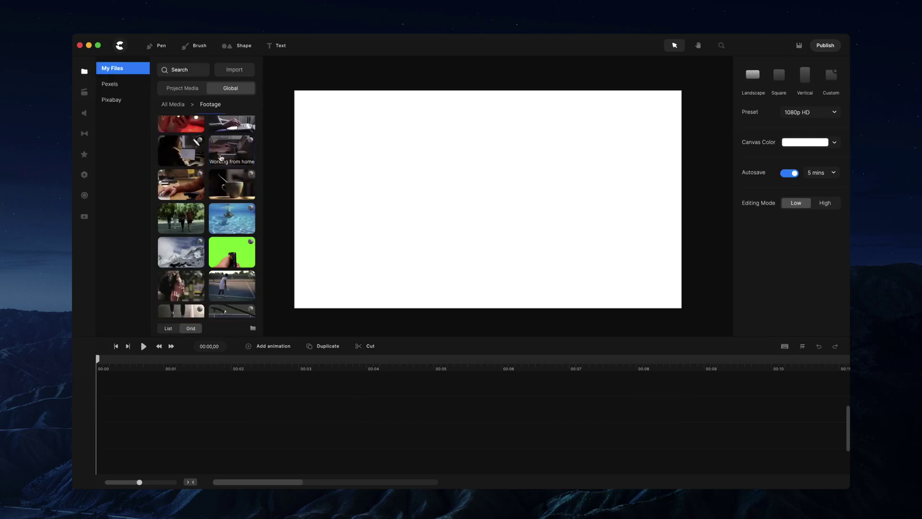
drag(225, 212, 386, 183)
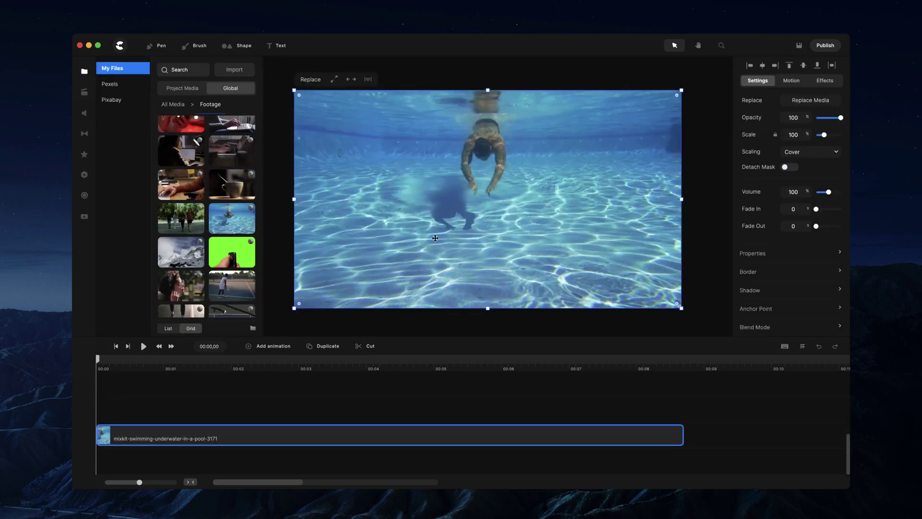
Crop the swimming clip with its mask to a nearly square area around the swimmer, and preview the result
double_click(530, 164)
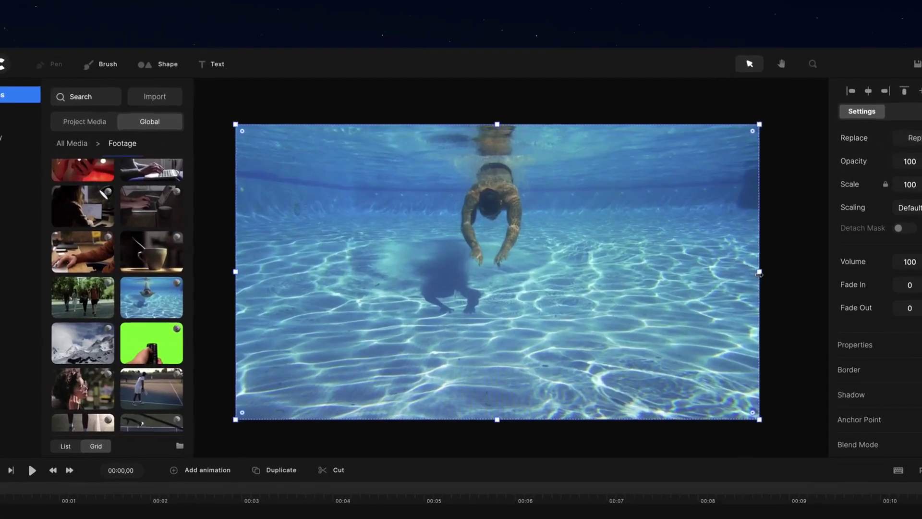
drag(682, 199, 586, 199)
drag(235, 272, 381, 271)
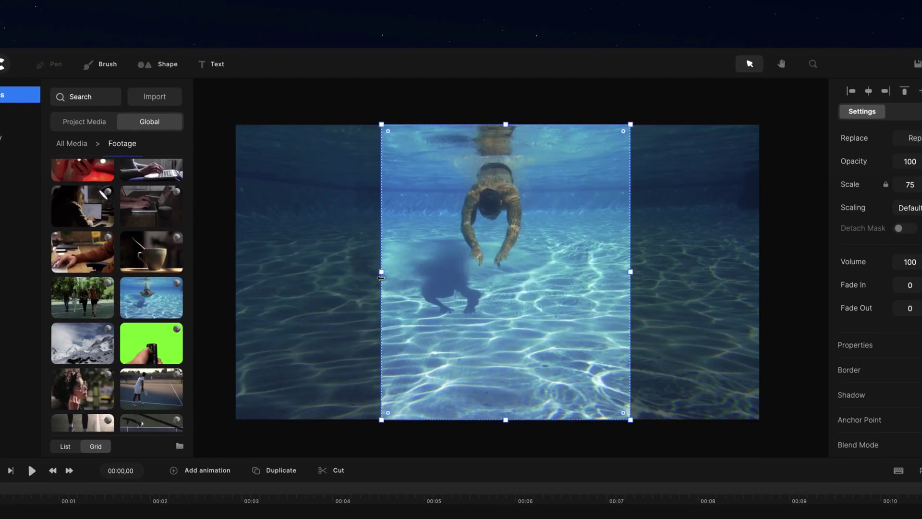
drag(506, 420, 505, 357)
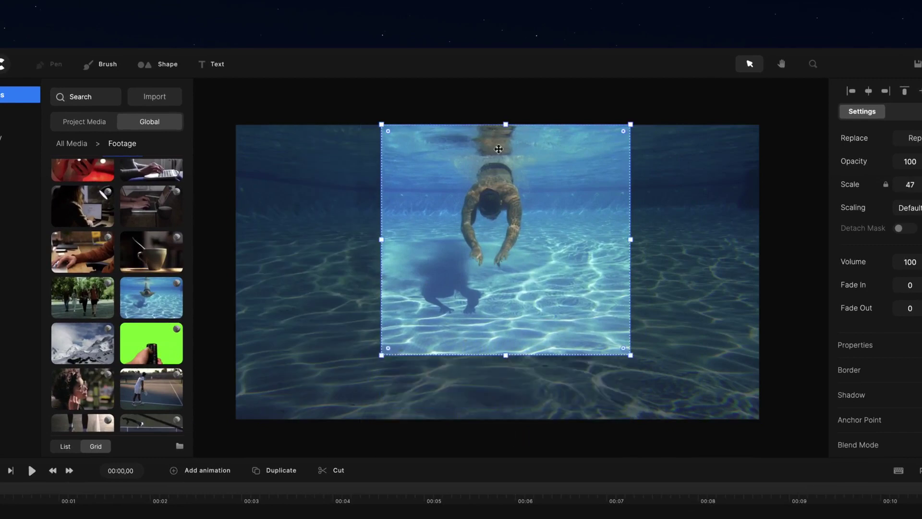
drag(499, 148, 498, 196)
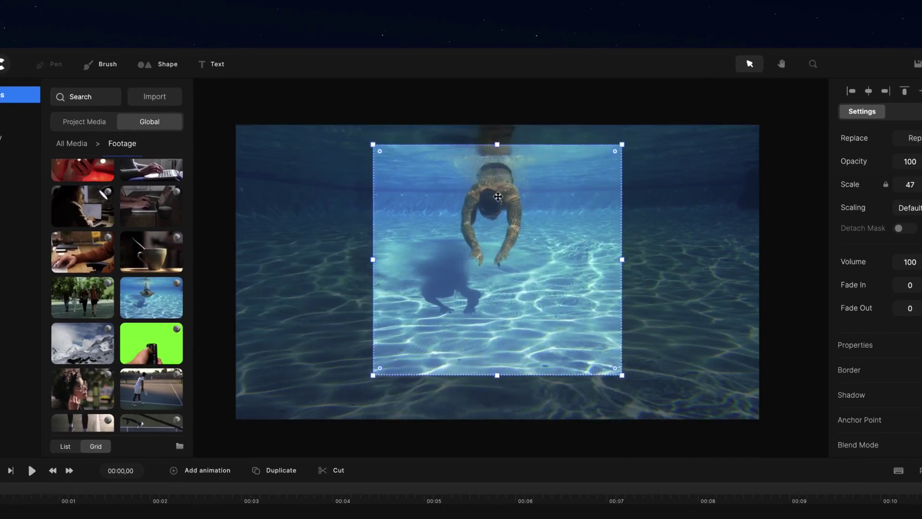
click(790, 206)
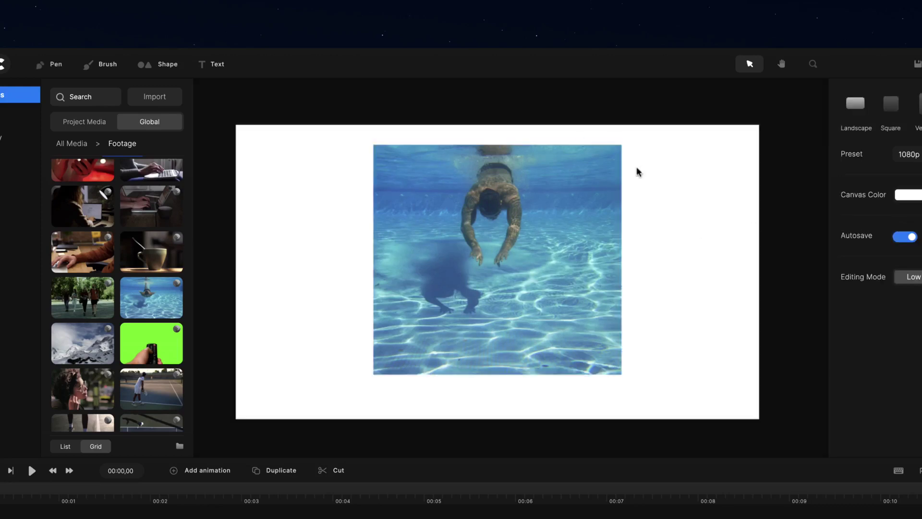
key(space)
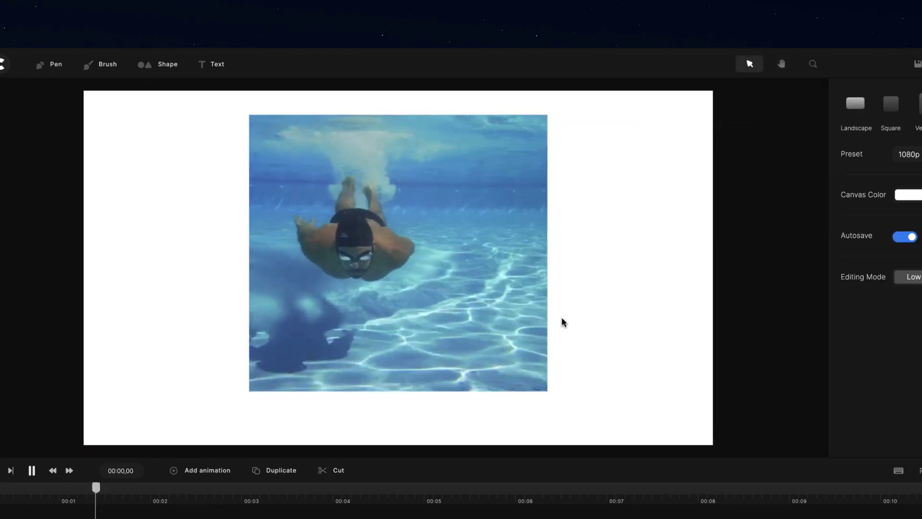
key(space)
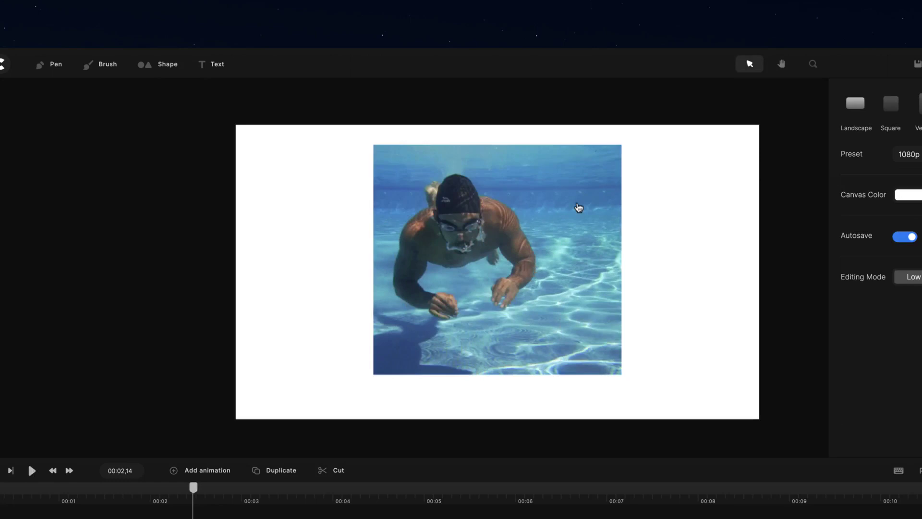
Round the cropped clip's corners and center it on the canvas, playing it back to check
click(579, 208)
drag(383, 155, 407, 177)
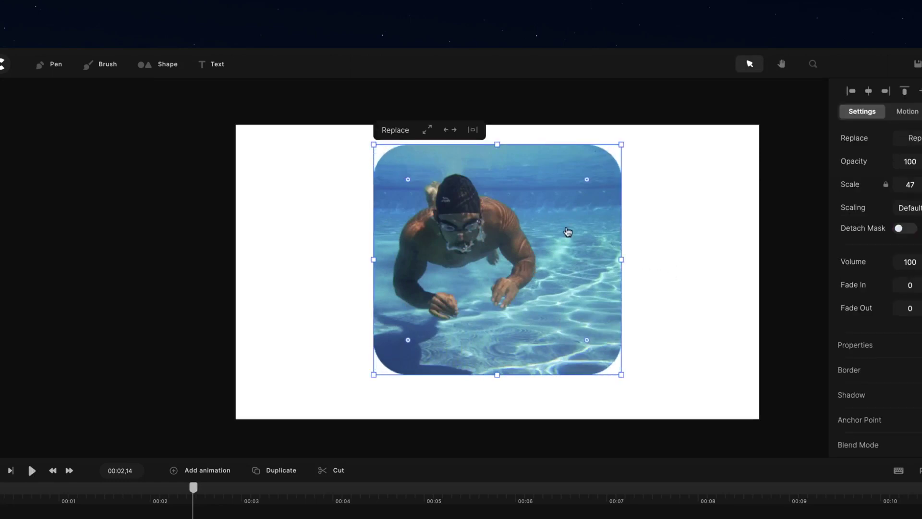
click(472, 130)
click(652, 239)
key(space)
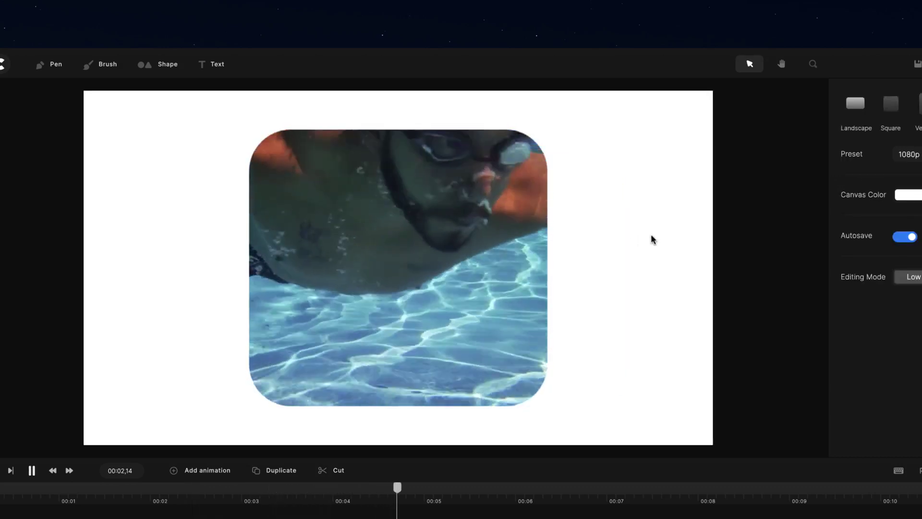
key(space)
Widen the clip's rounded mask on both sides to a scale of 93% and center it horizontally on the canvas
click(554, 234)
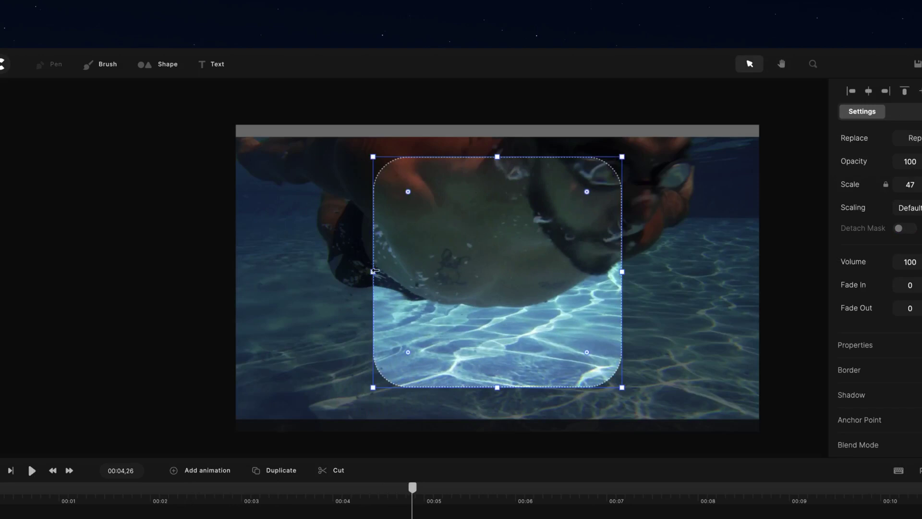
drag(373, 271, 236, 272)
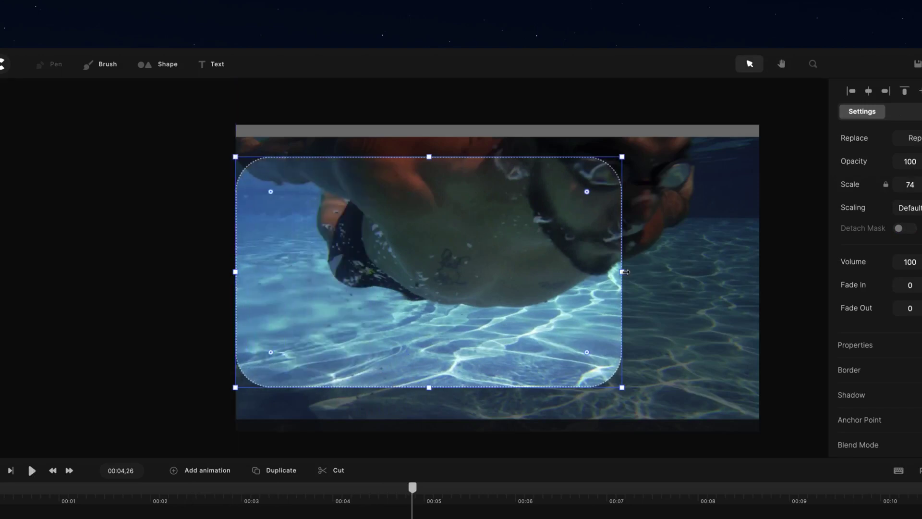
drag(624, 272, 724, 272)
drag(652, 278, 665, 281)
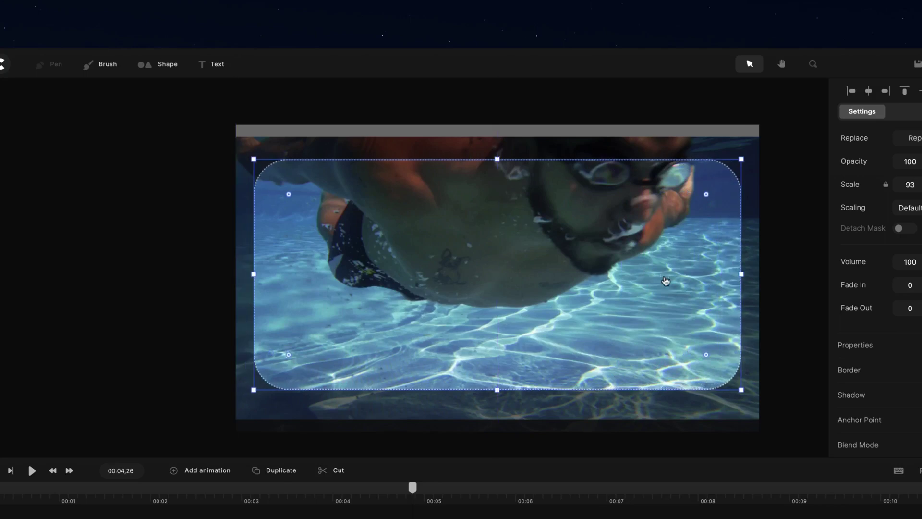
Shift the footage inside the rounded mask up so it lines up with the canvas, and preview the clip
click(642, 428)
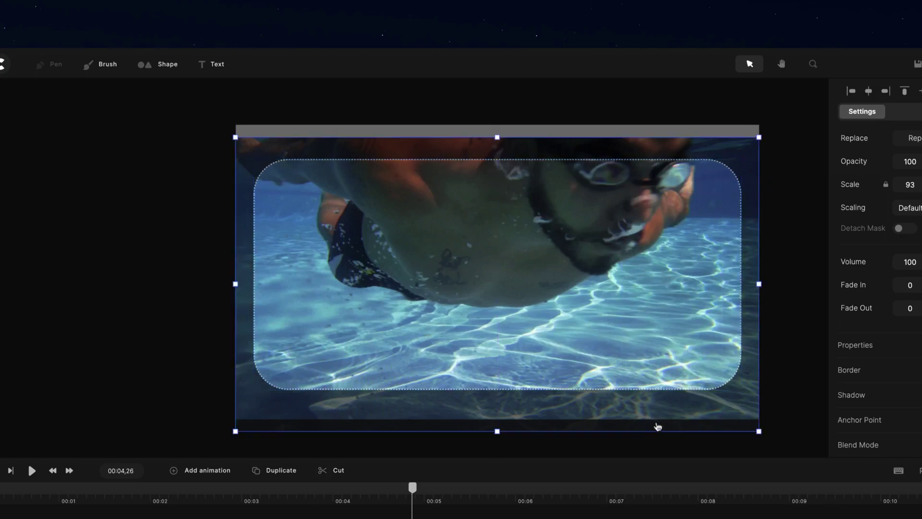
mouse_move(658, 426)
mouse_down()
mouse_move(656, 403)
mouse_move(658, 414)
mouse_up()
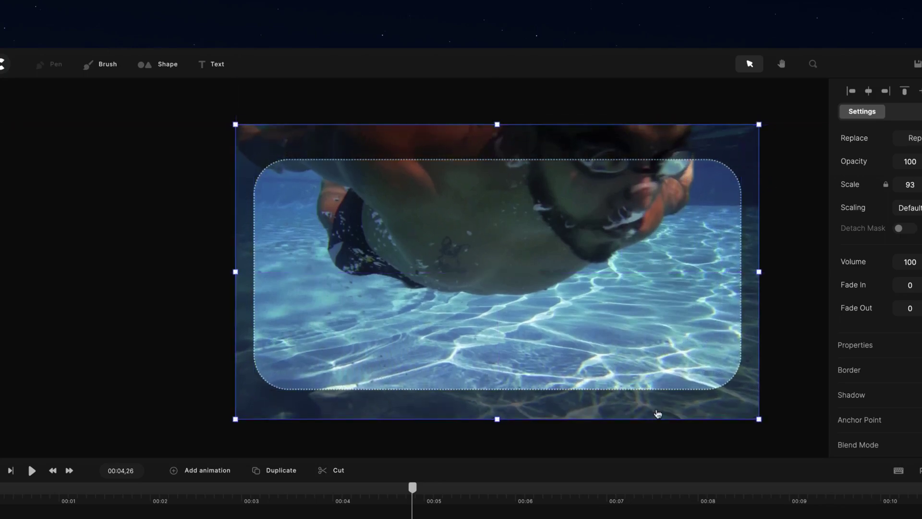
click(788, 329)
key(space)
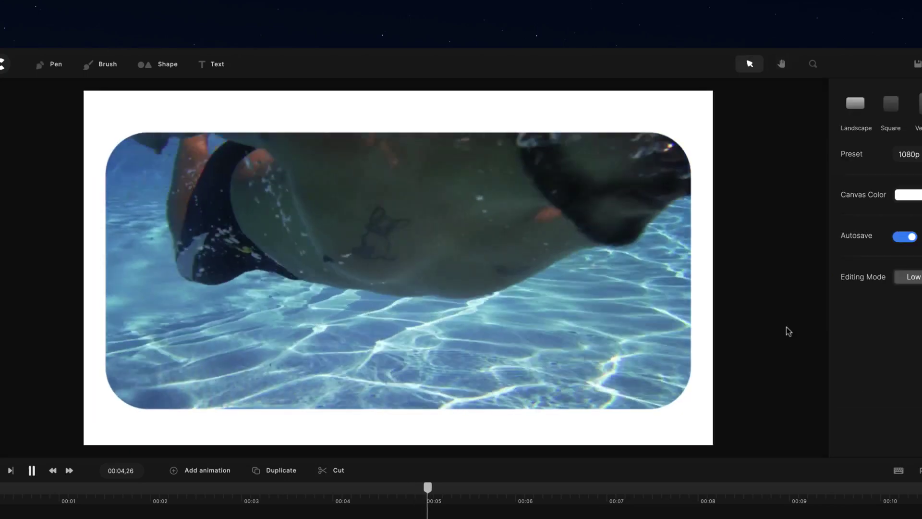
key(space)
Undo all mask edits on the swimming clip and deselect it
click(606, 308)
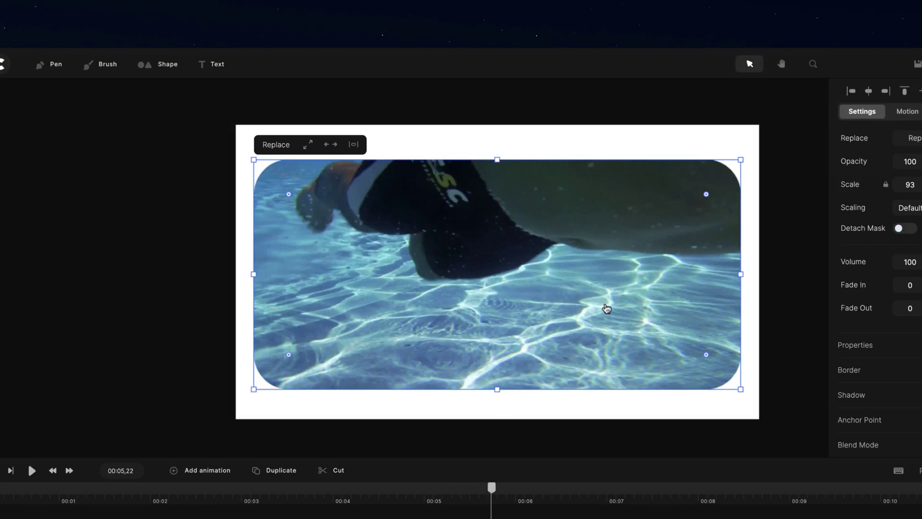
key(ctrl+z)
key(ctrl+z)
key(ctrl+z)
key(ctrl+z)
key(ctrl+z)
key(ctrl+z)
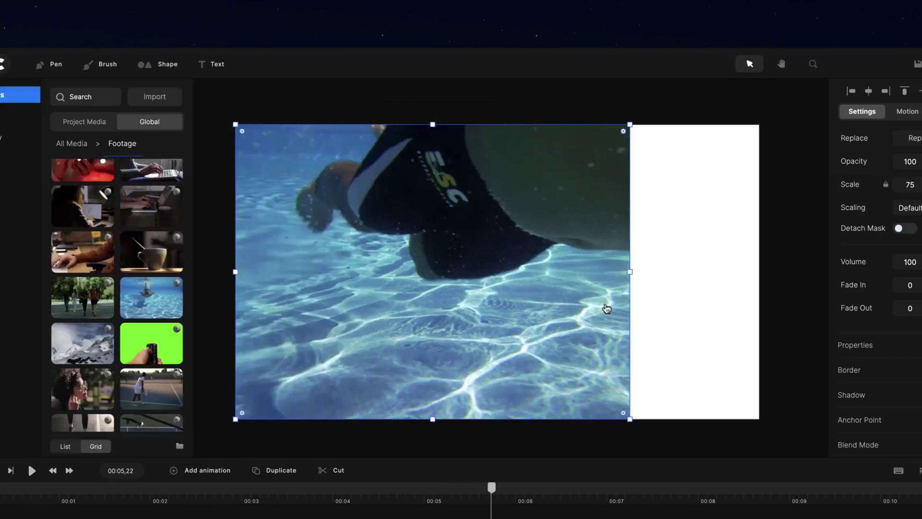
click(802, 198)
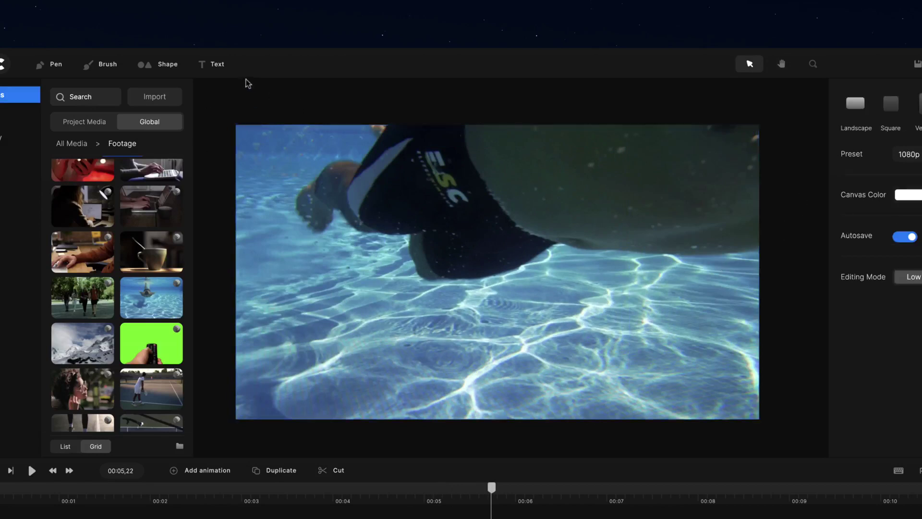
Add a default text layer over the footage, centered on the canvas in Archivo Black at 243% scale
click(217, 65)
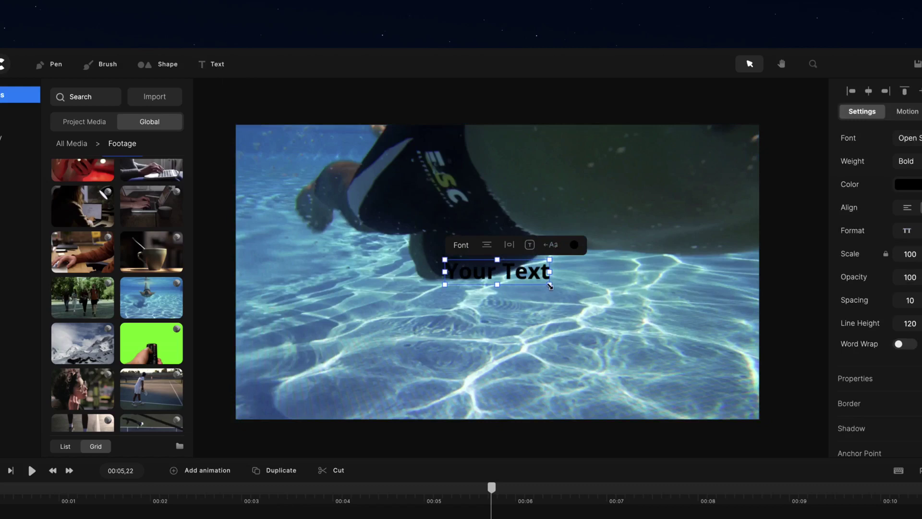
drag(552, 290, 693, 324)
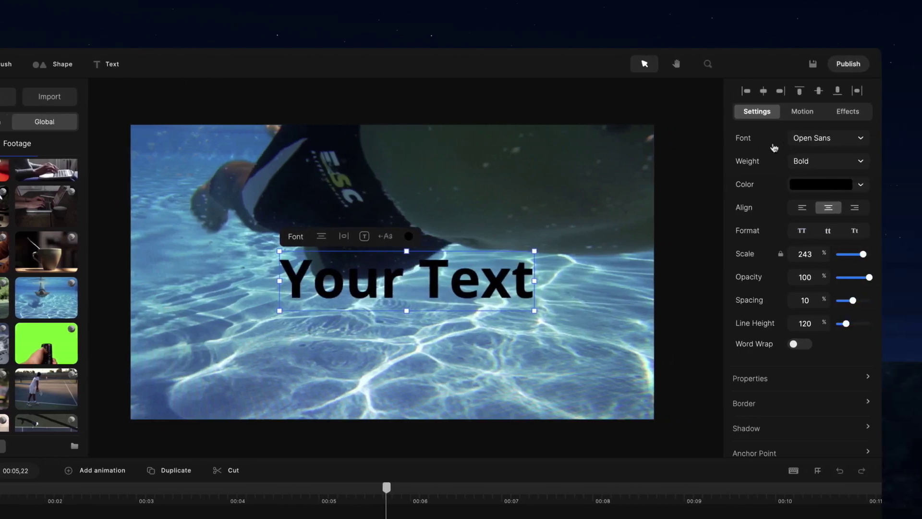
click(799, 139)
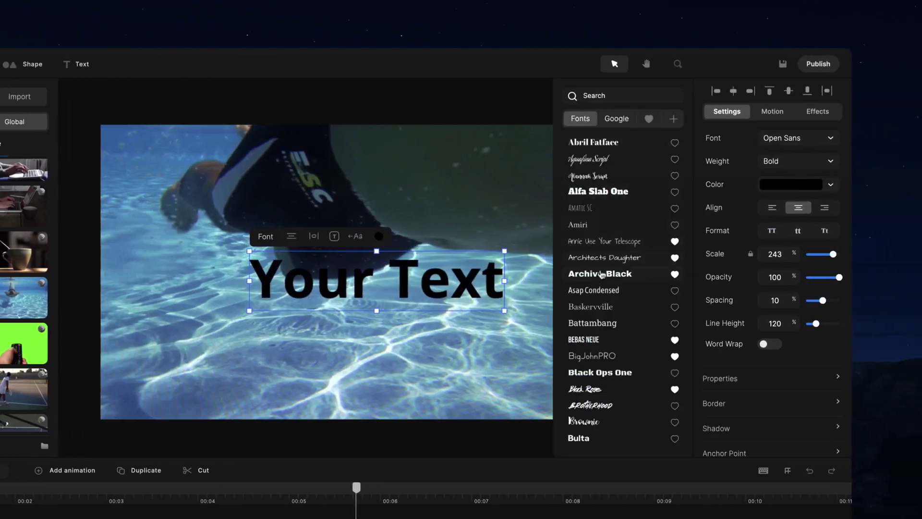
click(630, 273)
click(333, 235)
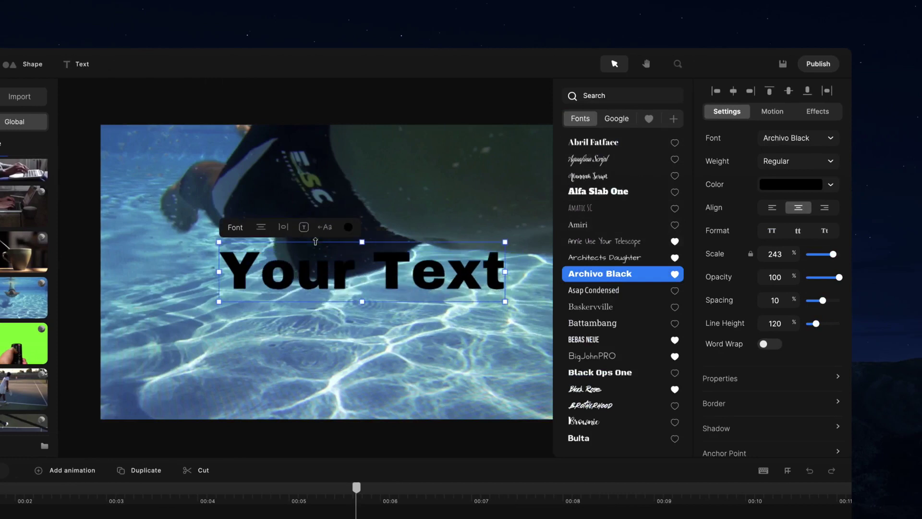
click(475, 181)
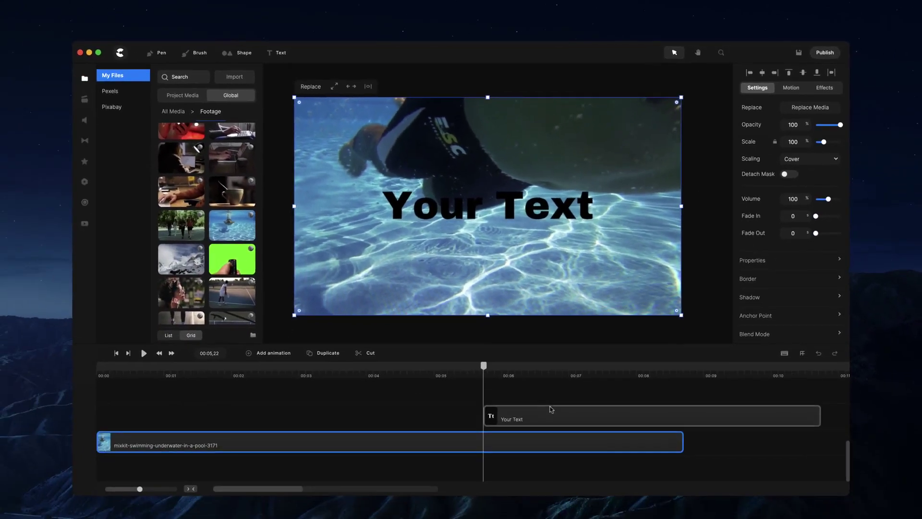
Extend the Your Text clip from its front edge and move it to the start of the timeline
click(586, 413)
drag(485, 417, 361, 417)
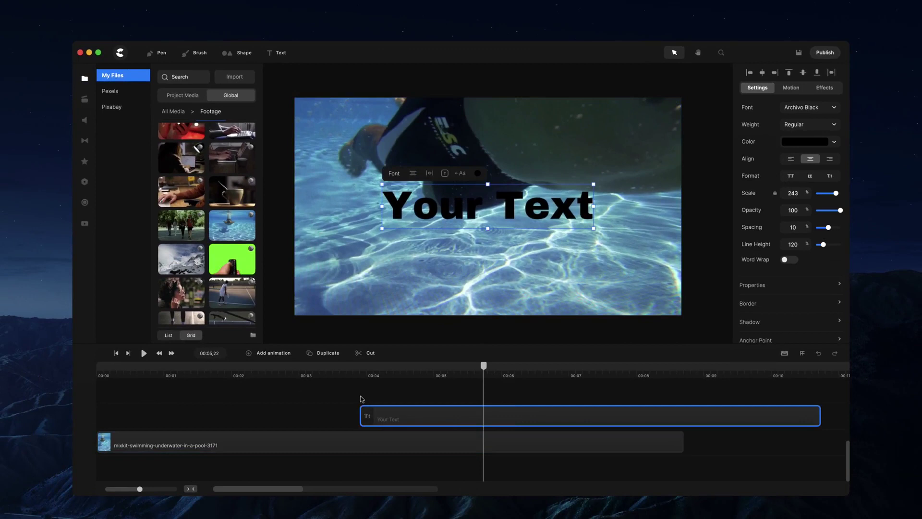
drag(451, 419, 185, 420)
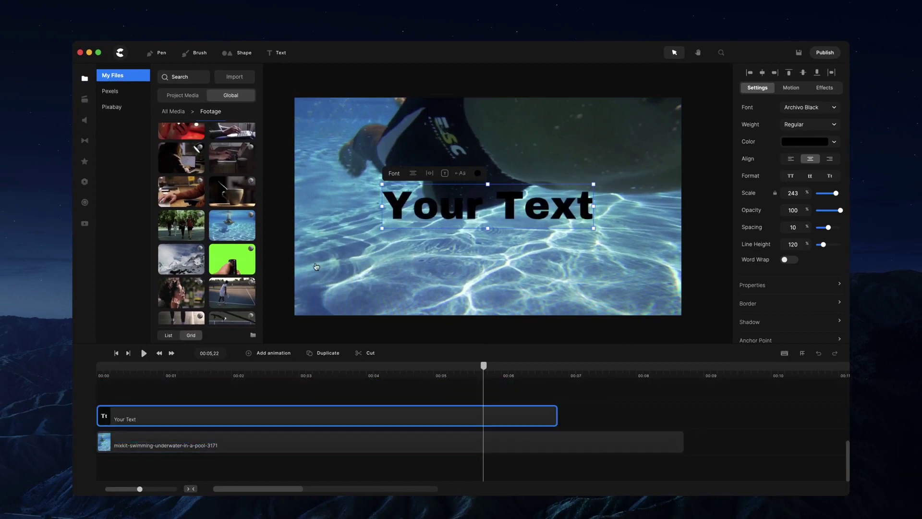
Select the text and the swimming footage together and mask the footage with Your Text
drag(694, 159, 540, 240)
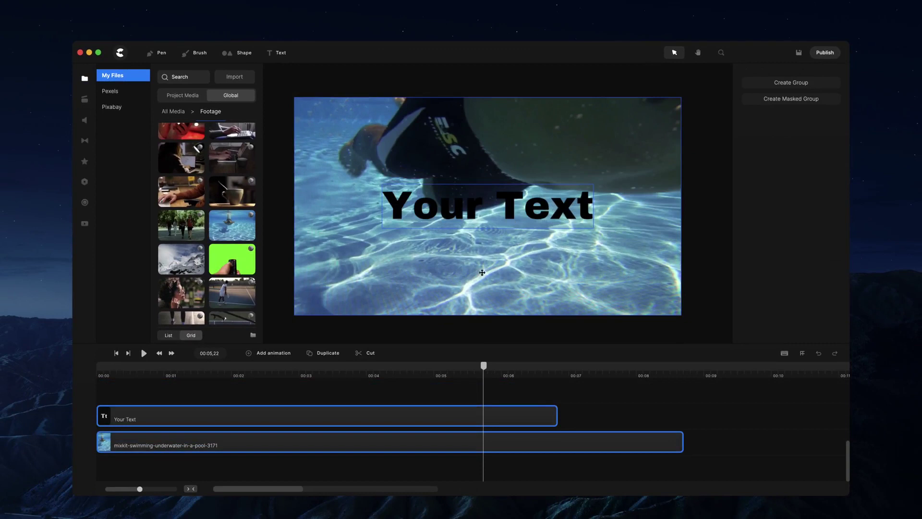
right_click(588, 198)
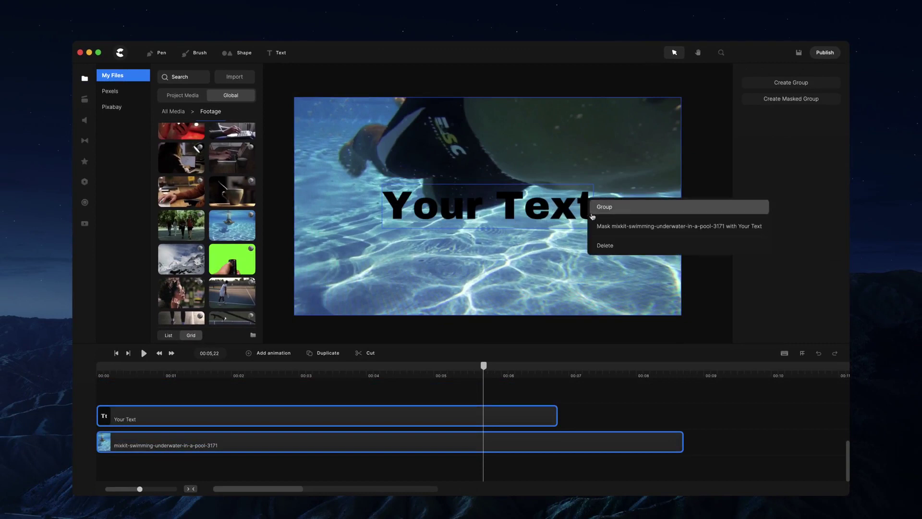
click(612, 229)
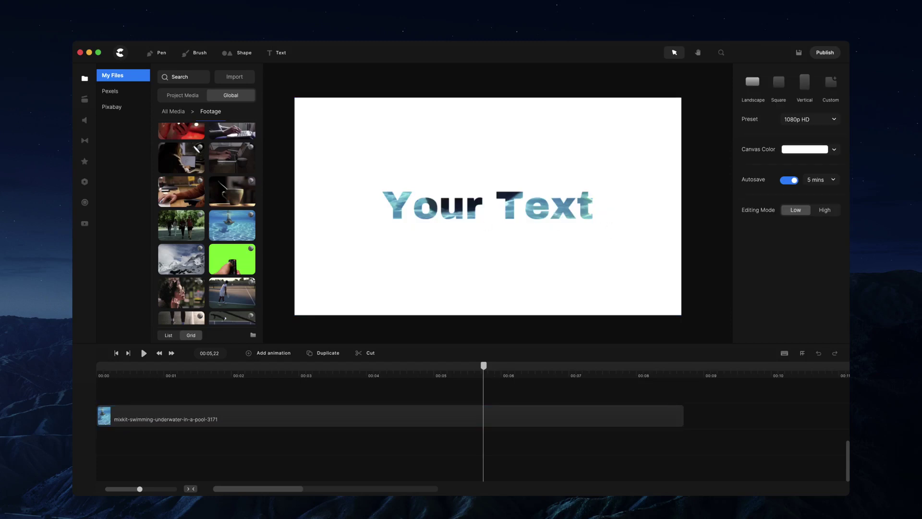
Play the text-masked footage from the start of the timeline, then stop and select the masked text
drag(486, 367, 73, 221)
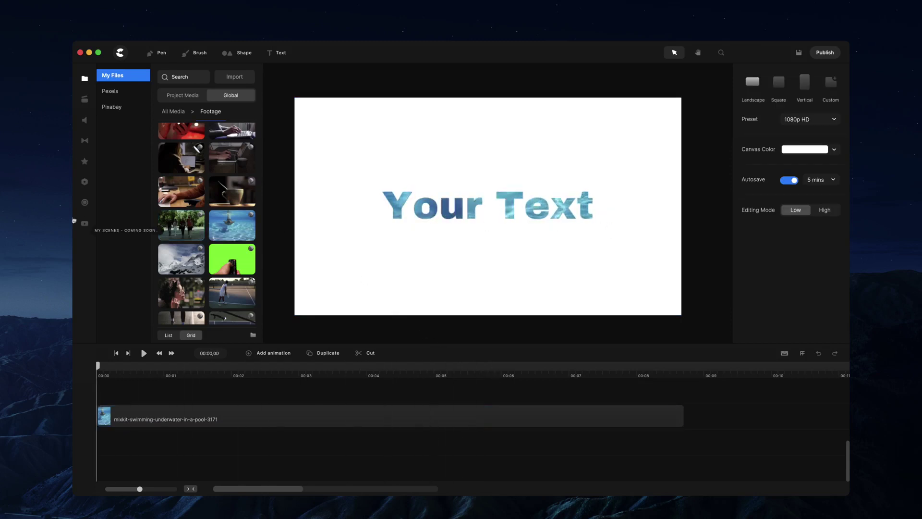
click(75, 220)
key(space)
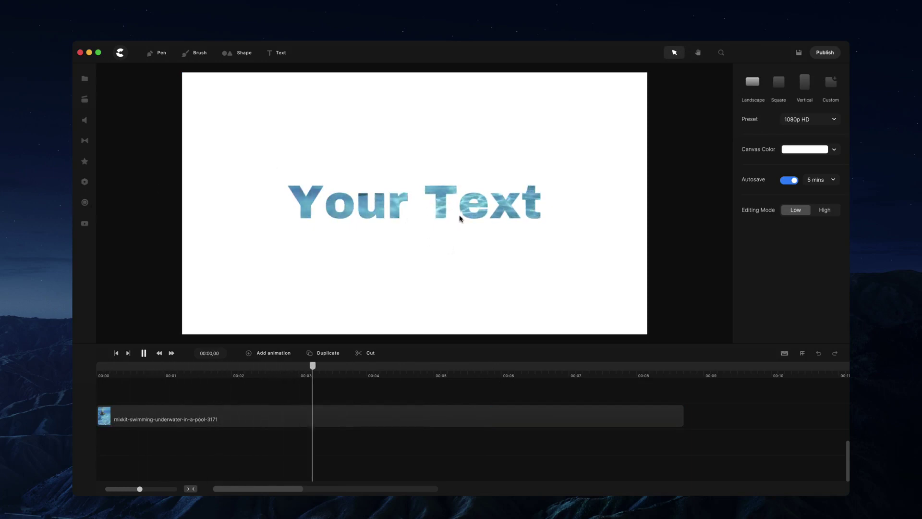
click(474, 208)
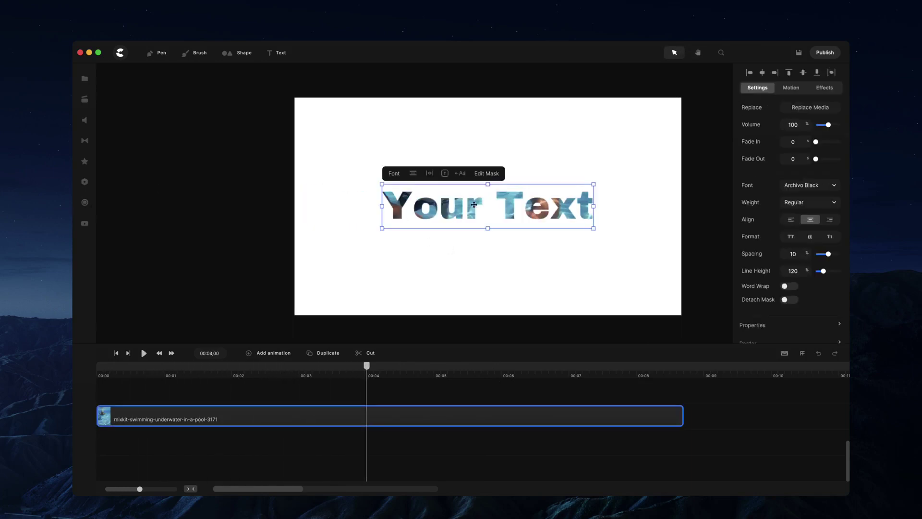
Turn on Detach Mask for the masked text, try repositioning the text over the footage, and undo the last move
mouse_move(474, 205)
mouse_down()
mouse_move(510, 275)
mouse_move(470, 183)
mouse_move(458, 179)
mouse_move(474, 257)
mouse_move(513, 241)
mouse_move(507, 245)
mouse_move(478, 202)
mouse_up()
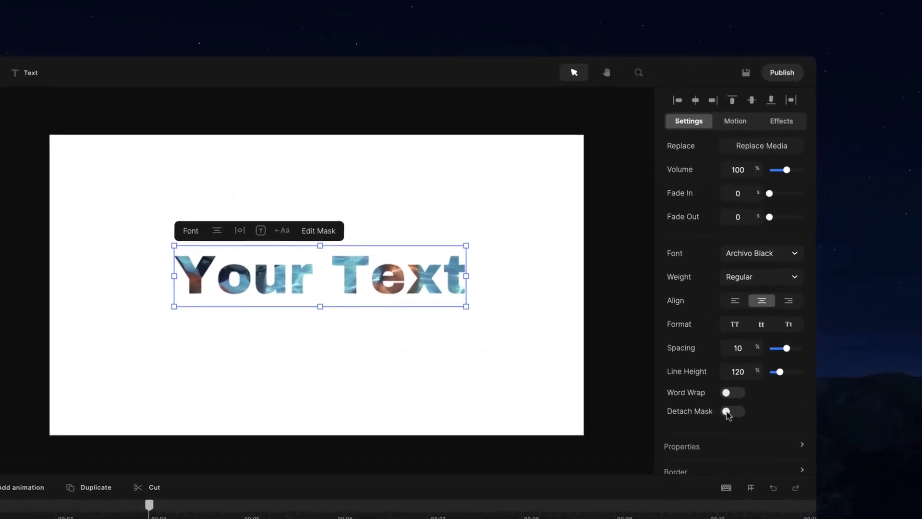
click(735, 414)
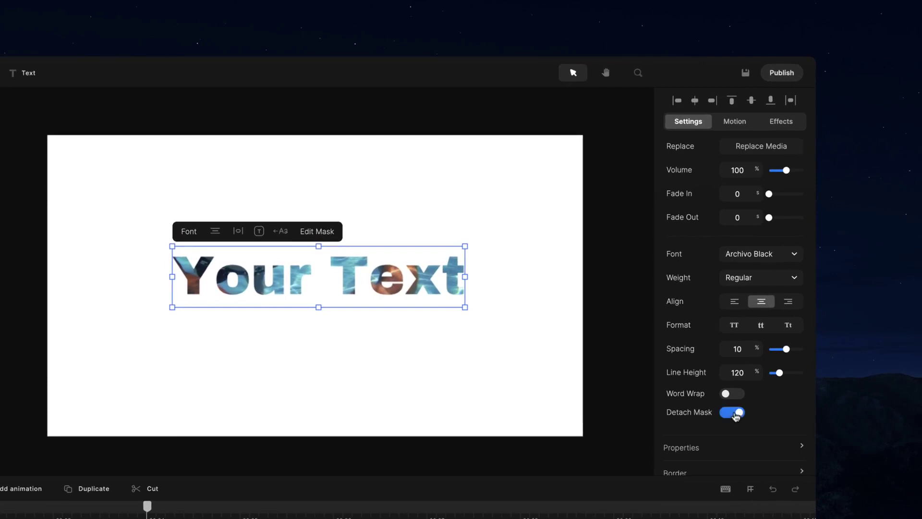
mouse_move(447, 279)
mouse_down()
mouse_move(497, 306)
mouse_move(507, 345)
mouse_move(472, 374)
mouse_move(458, 347)
mouse_move(471, 294)
mouse_move(468, 236)
mouse_move(423, 202)
mouse_move(349, 204)
mouse_move(341, 290)
mouse_move(511, 315)
mouse_move(427, 294)
mouse_move(466, 270)
mouse_move(443, 289)
mouse_up()
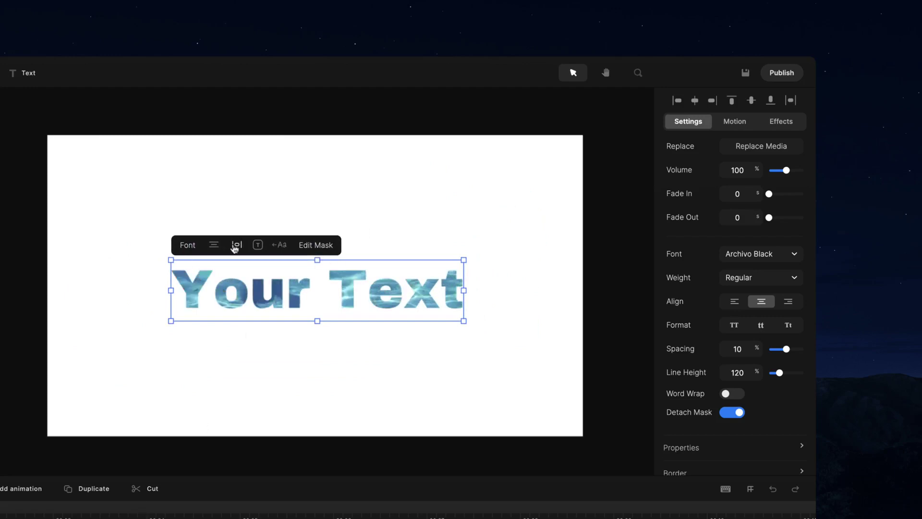
key(ctrl+z)
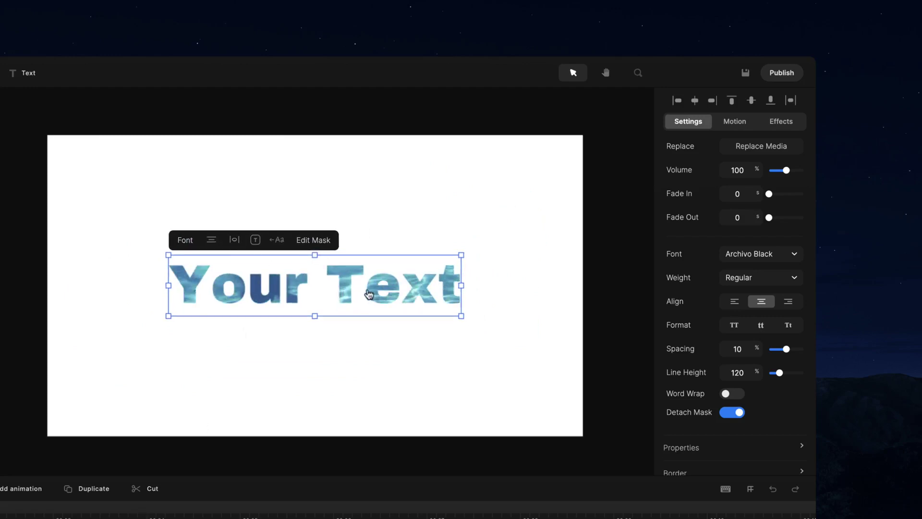
Add a Scale Down intro motion at 3000% zoom to the masked text, extend it to 00:01,24, and play it from the start
click(744, 122)
click(704, 282)
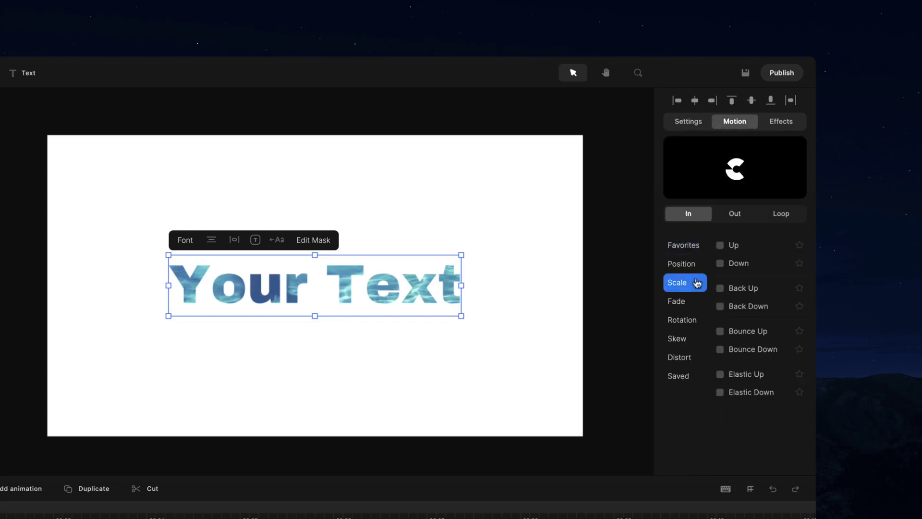
click(720, 263)
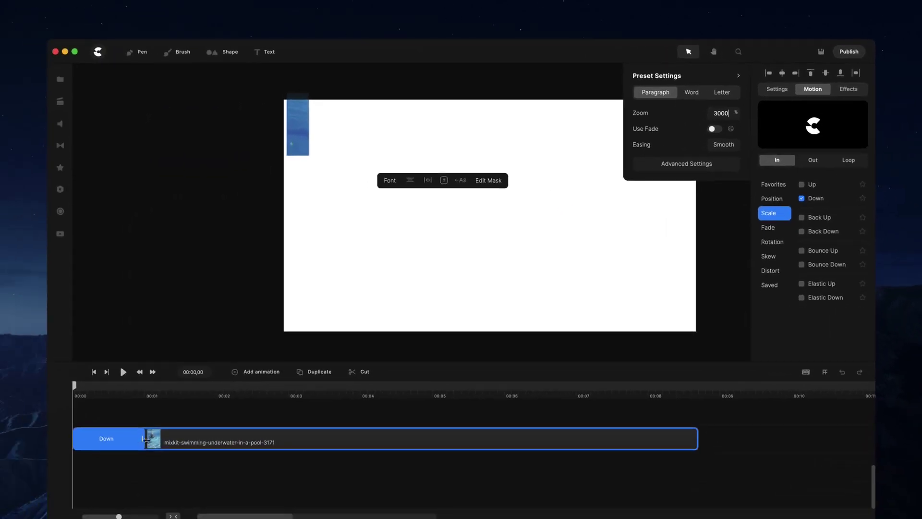
drag(145, 439, 202, 439)
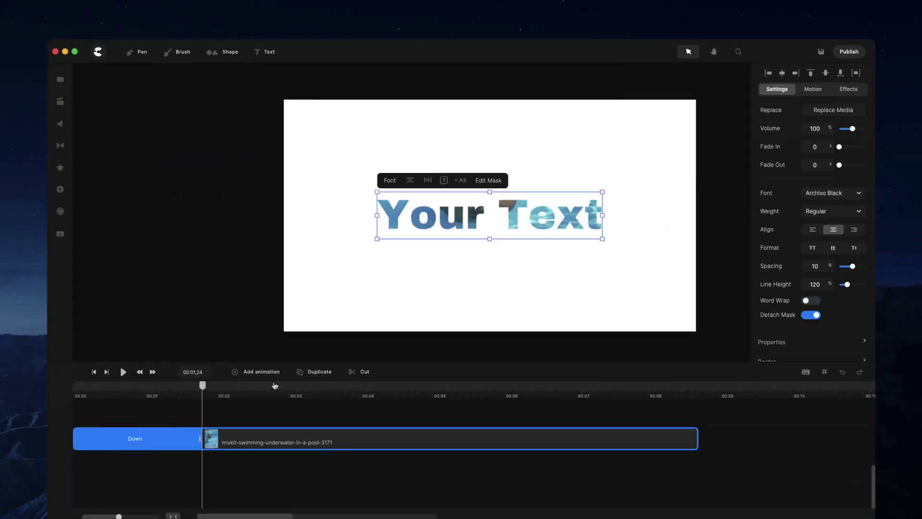
click(93, 372)
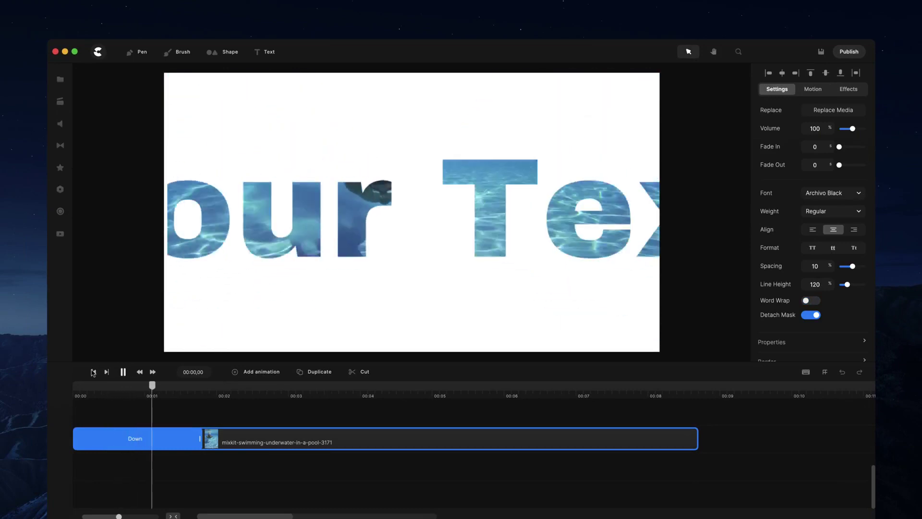
key(space)
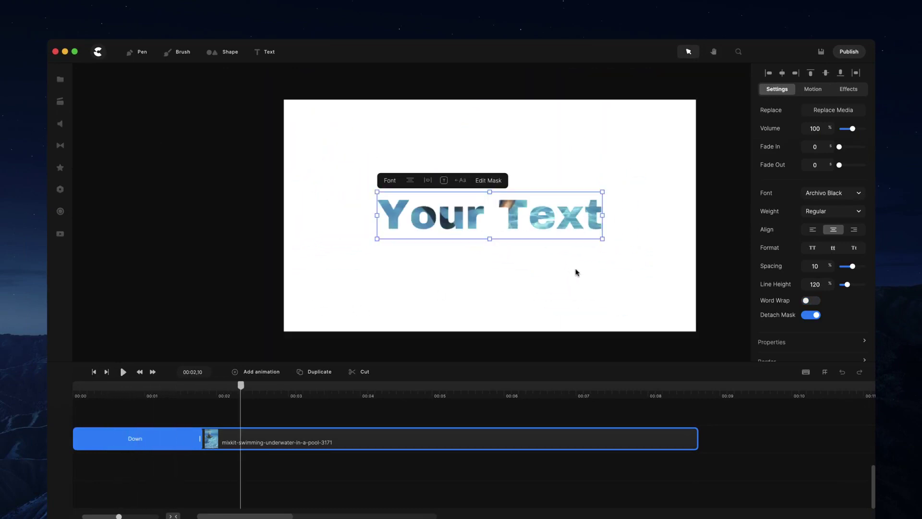
Open the text's mask for editing and shift the footage inside it slightly so it fills the canvas
click(496, 180)
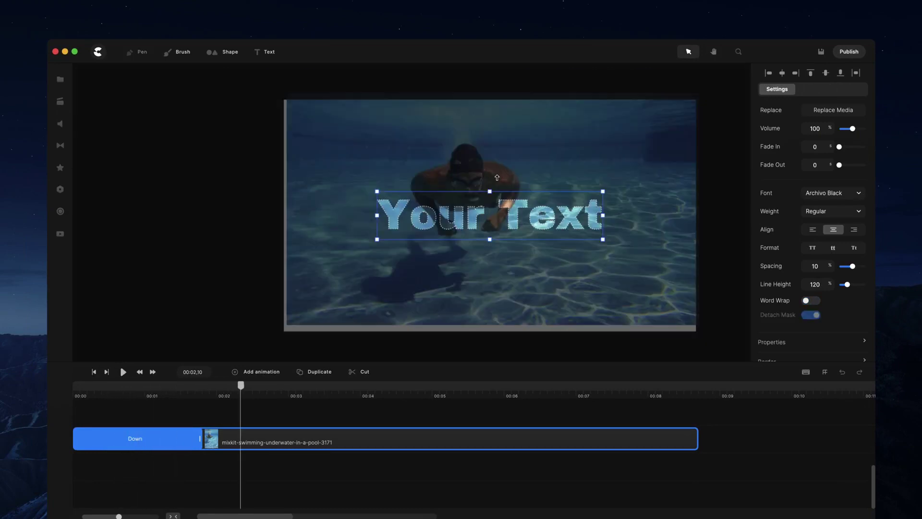
click(532, 143)
drag(579, 131, 575, 138)
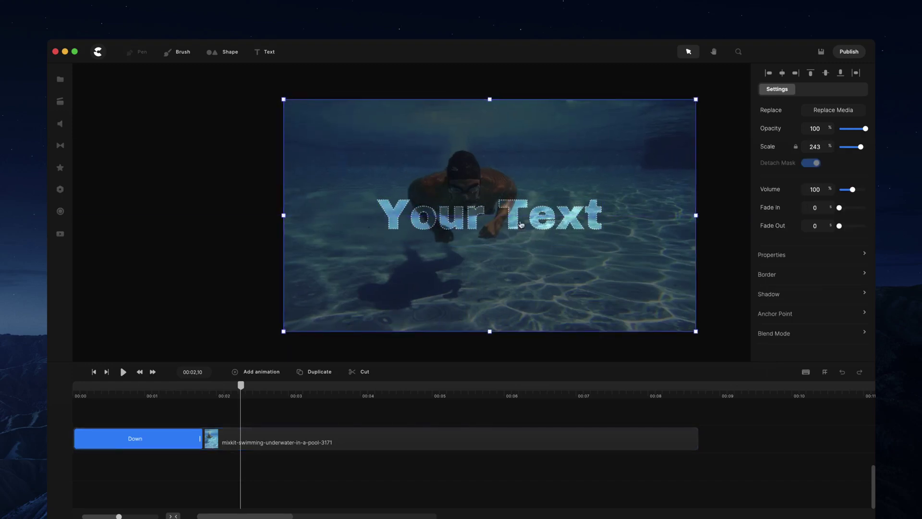
click(255, 193)
Play the masked text animation from the start of the timeline and stop it
click(94, 372)
key(space)
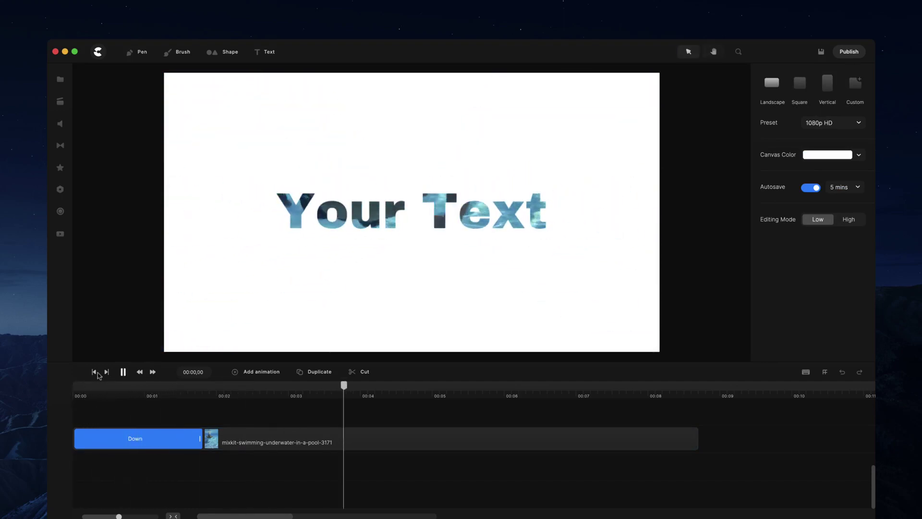
key(space)
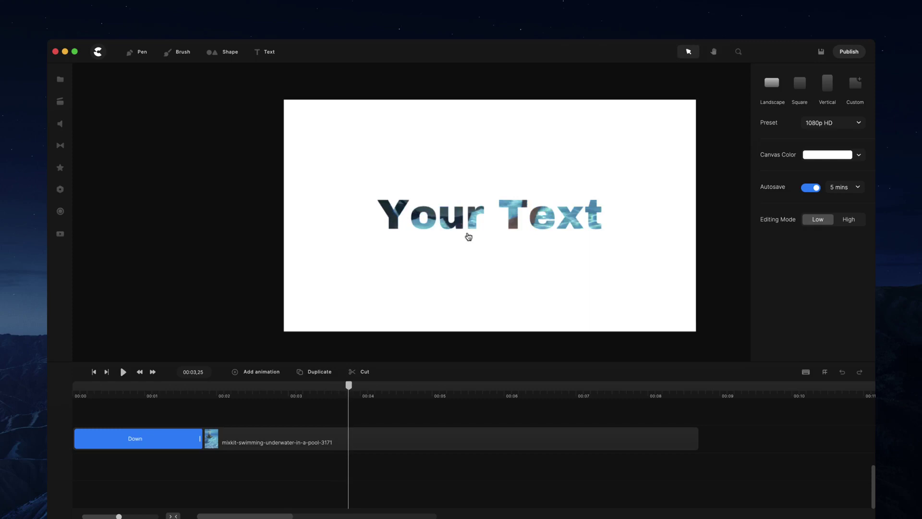
Select the masked Your Text layer and put it into a group
click(468, 236)
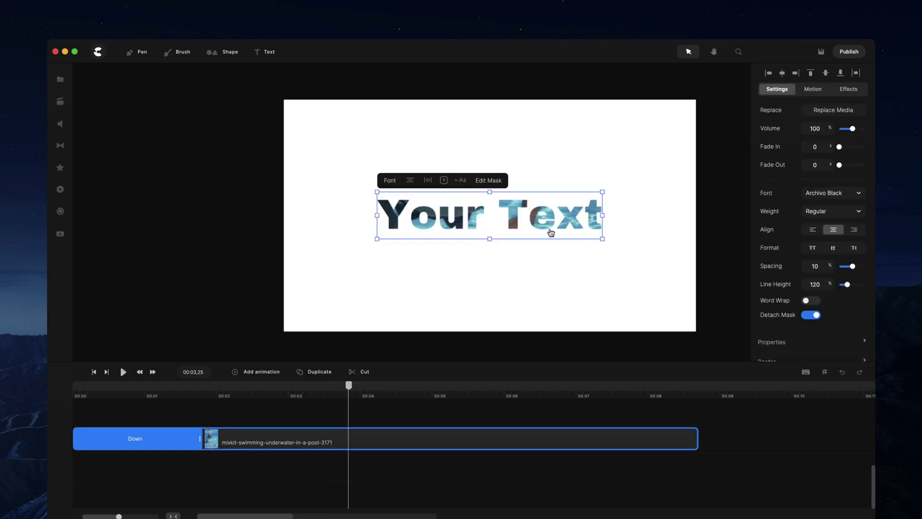
mouse_move(557, 224)
mouse_down()
mouse_move(571, 235)
mouse_move(551, 222)
mouse_up()
drag(704, 171, 548, 249)
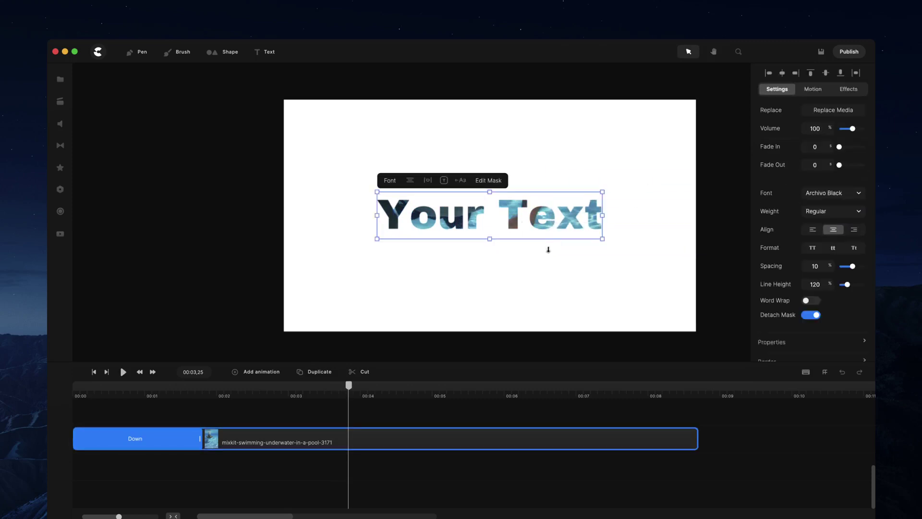
right_click(515, 211)
click(529, 222)
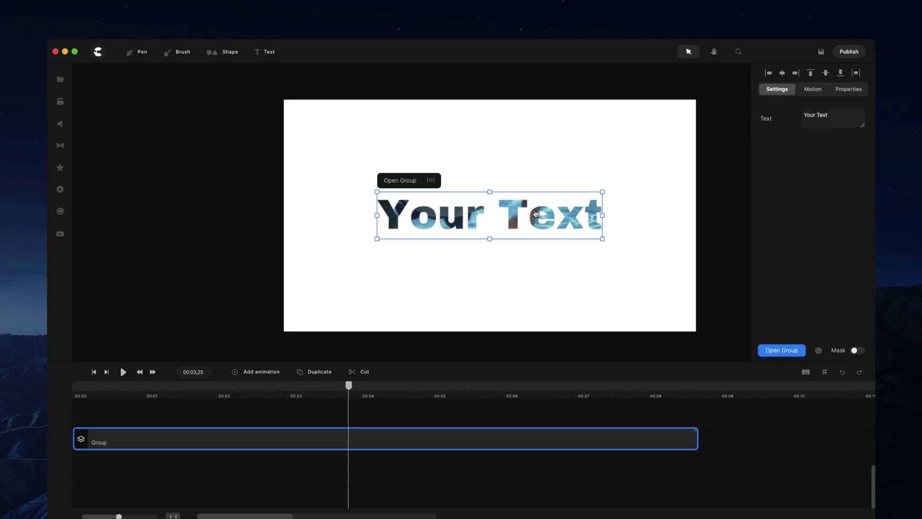
Shift the group up and to the left, recenter it on the canvas, and play the animation from the start
mouse_move(553, 208)
mouse_down()
mouse_move(573, 213)
mouse_move(600, 264)
mouse_move(506, 275)
mouse_move(531, 206)
mouse_move(526, 231)
mouse_move(518, 206)
mouse_move(544, 187)
mouse_move(545, 199)
mouse_up()
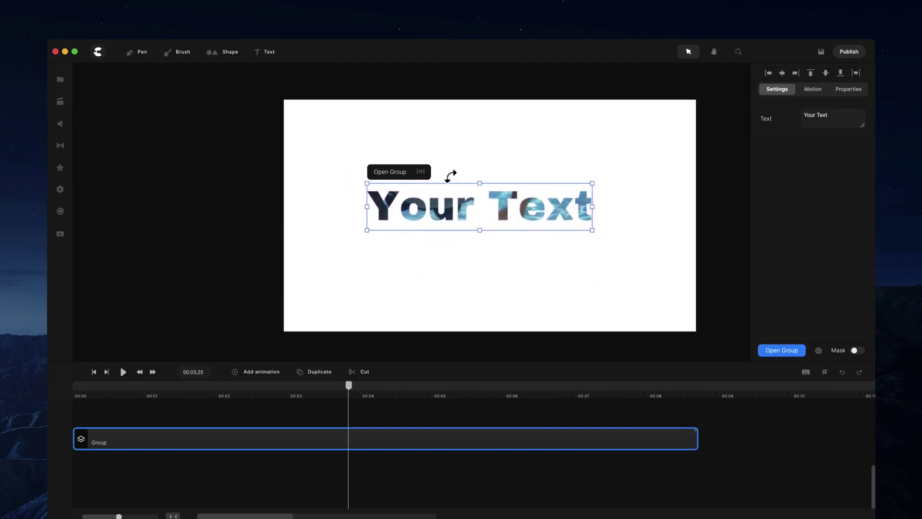
click(422, 172)
click(94, 372)
key(space)
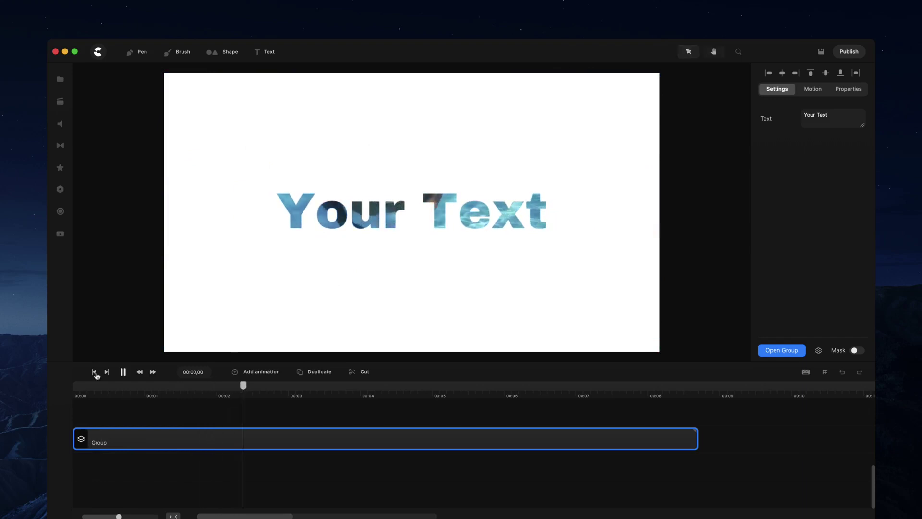
key(space)
Preview the animation with the group placed low on the canvas and return the group to the center
drag(541, 212, 547, 279)
click(104, 371)
key(space)
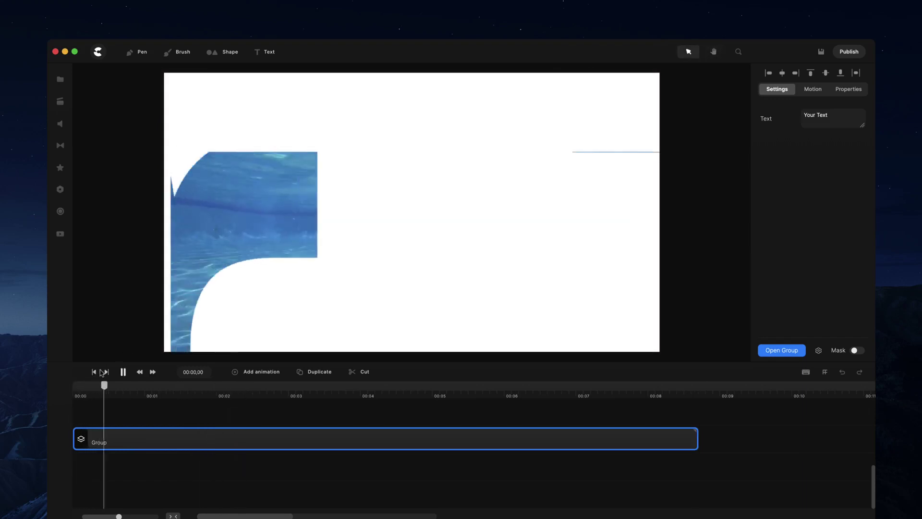
key(space)
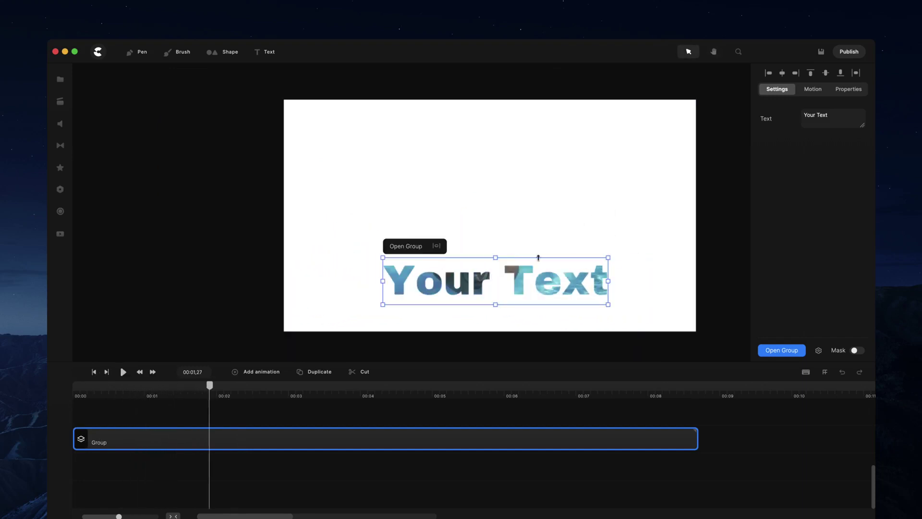
drag(543, 283, 534, 231)
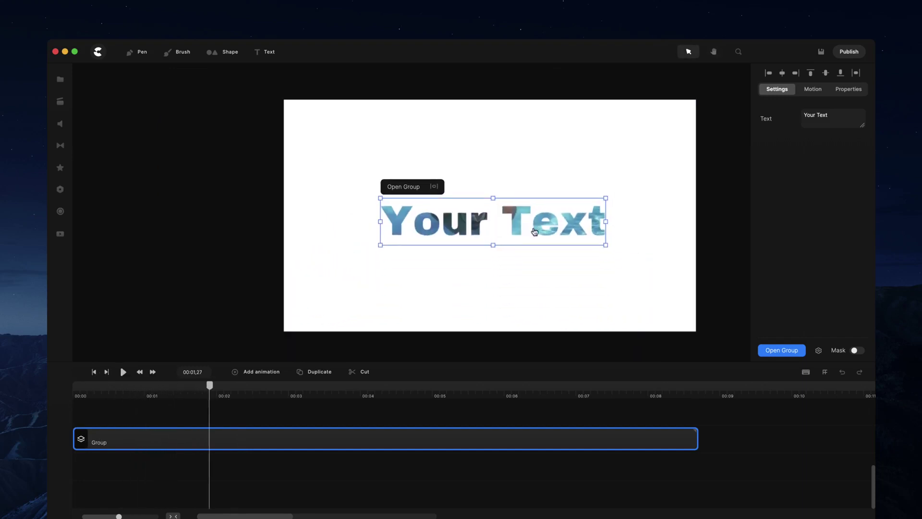
Open the group and change its boundaries to 1080p HD, checking the boundary frame with manual editing
click(407, 187)
click(468, 216)
mouse_move(481, 203)
mouse_down()
mouse_move(442, 281)
mouse_move(518, 236)
mouse_move(478, 204)
mouse_up()
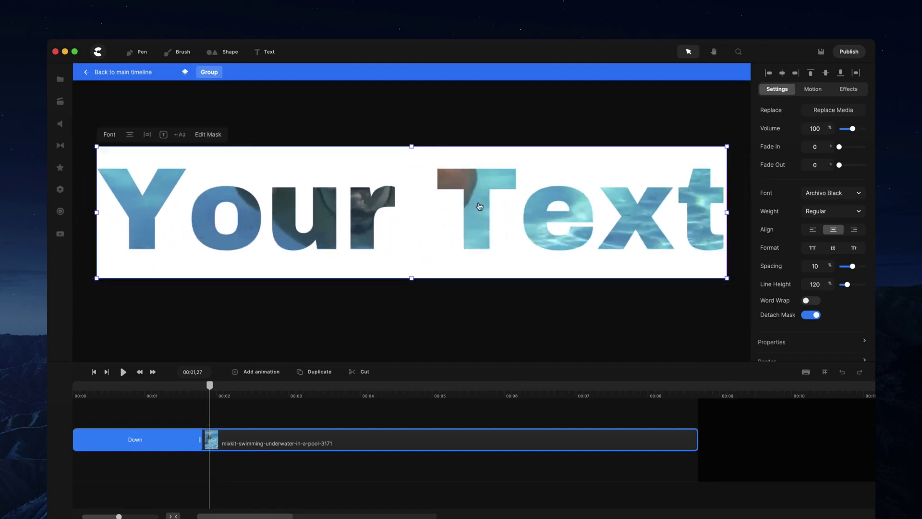
click(727, 102)
click(827, 96)
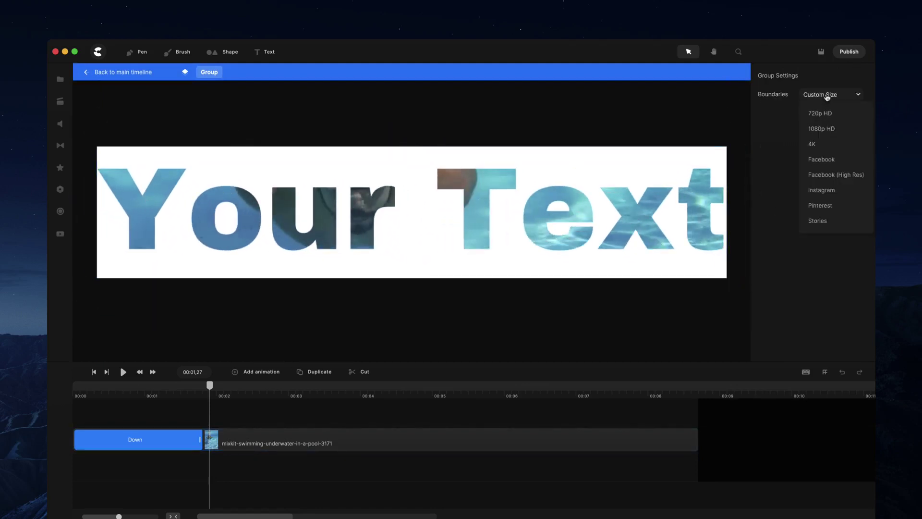
click(829, 130)
click(819, 100)
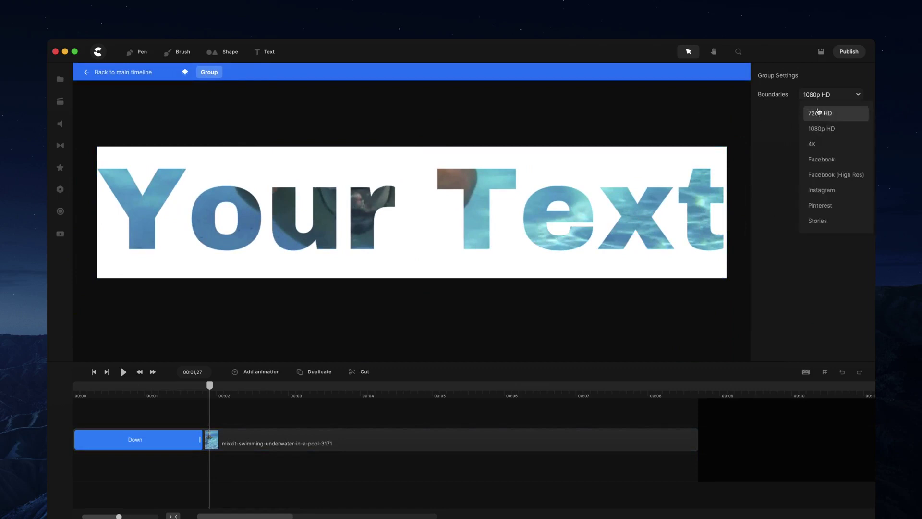
click(819, 126)
click(822, 113)
scroll(724, 108, down, 10)
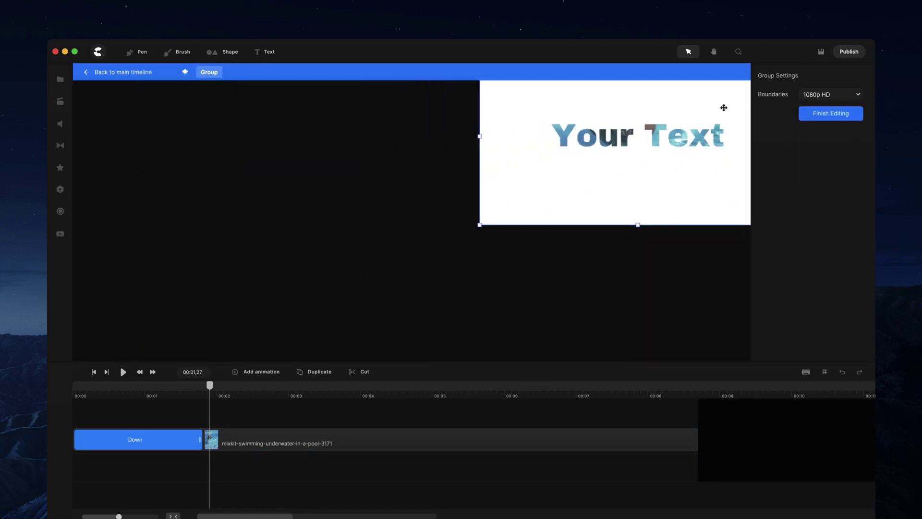
click(663, 231)
drag(682, 236, 536, 321)
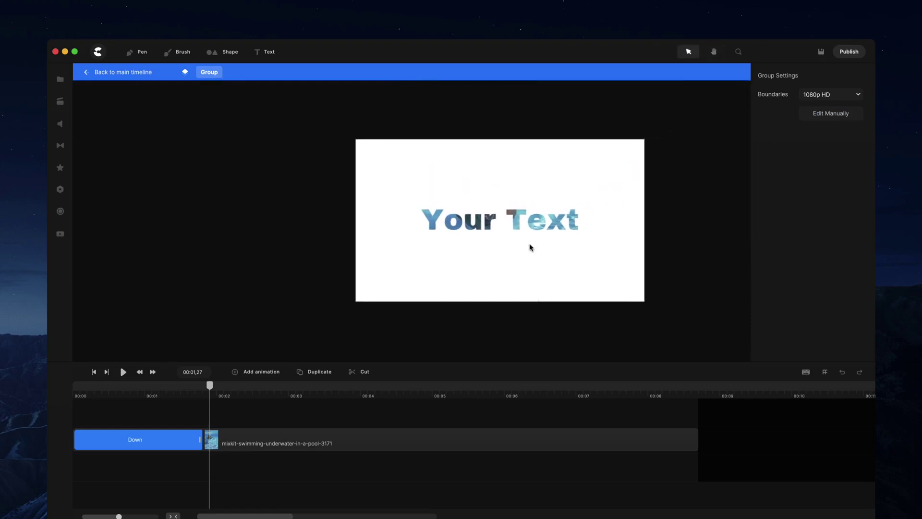
Try moving the masked text slightly within the enlarged group and return to the main timeline
click(531, 232)
mouse_move(532, 232)
mouse_down()
mouse_move(573, 245)
mouse_move(522, 255)
mouse_move(540, 226)
mouse_up()
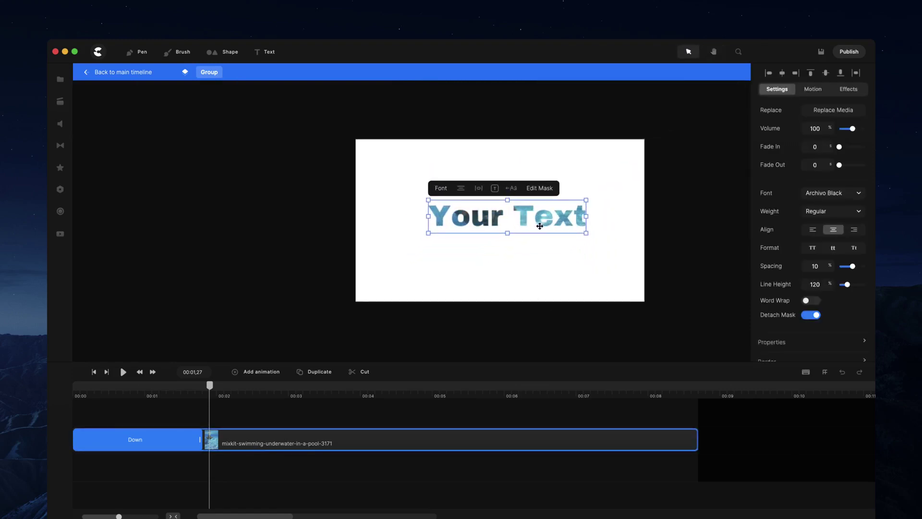
click(416, 214)
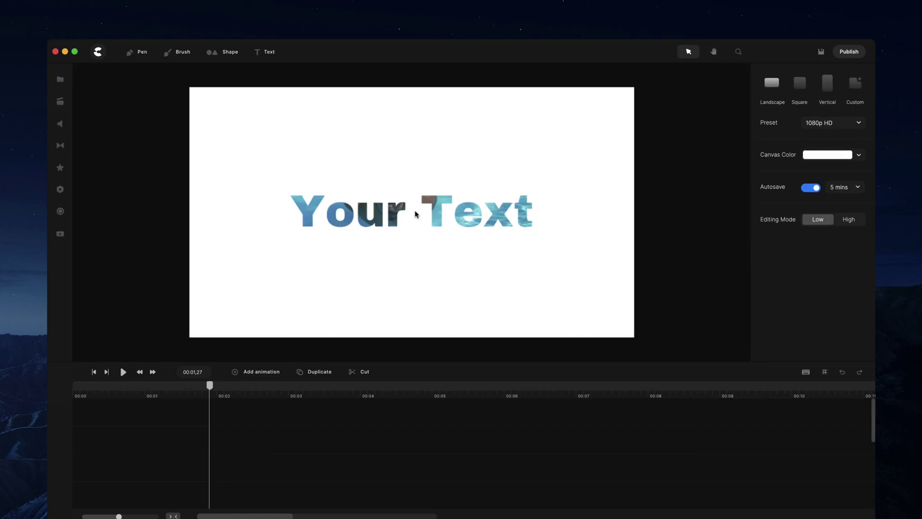